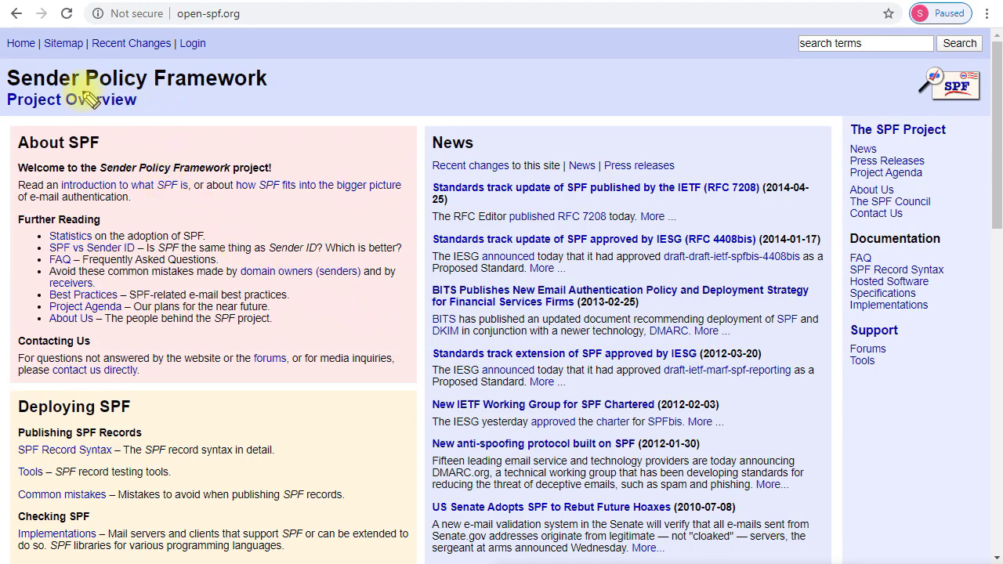
# Open open-spf.org's SPF Record Syntax page and bring the mechanism qualifiers and SPF results table into view
pyautogui.moveTo(38, 91); pyautogui.dragTo(227, 94)
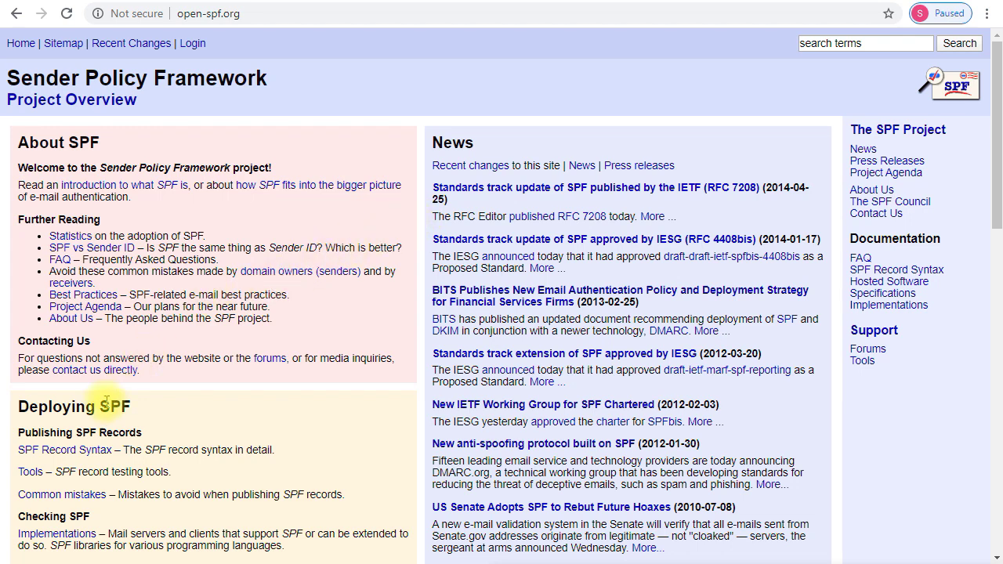
pyautogui.scroll(-1, 66, 422)
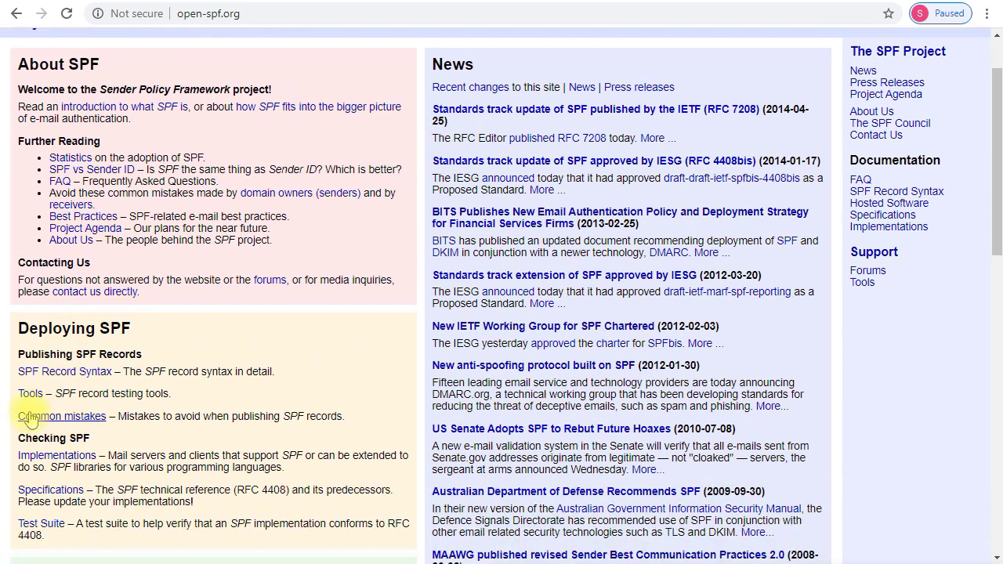
pyautogui.click(43, 375)
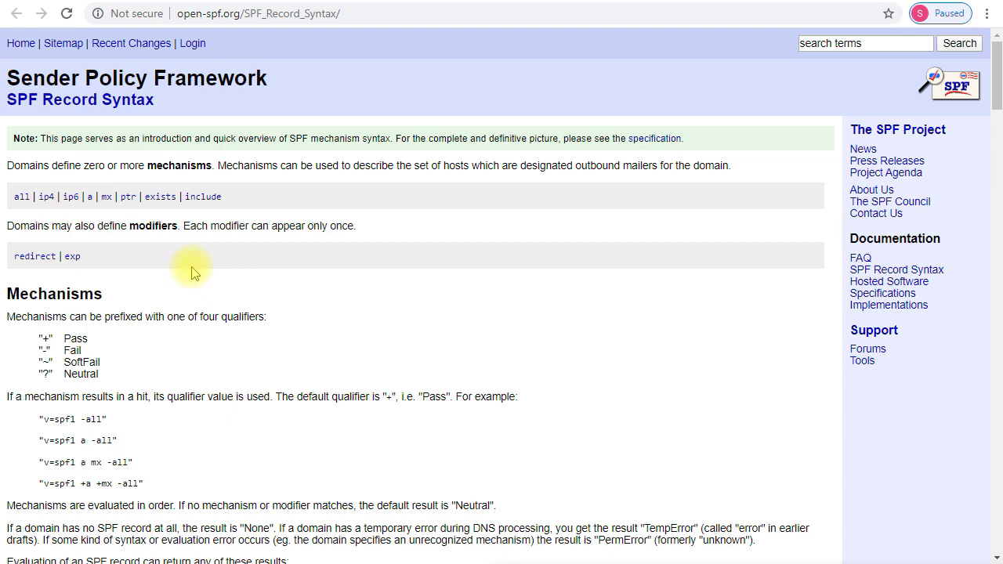
pyautogui.scroll(-4, 194, 273)
pyautogui.scroll(-2, 192, 274)
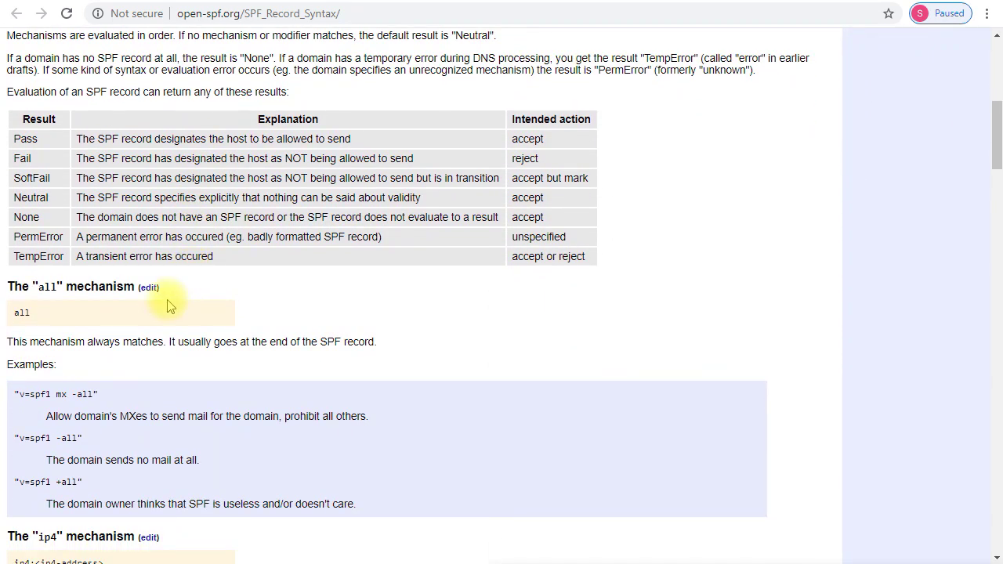
pyautogui.scroll(6, 171, 306)
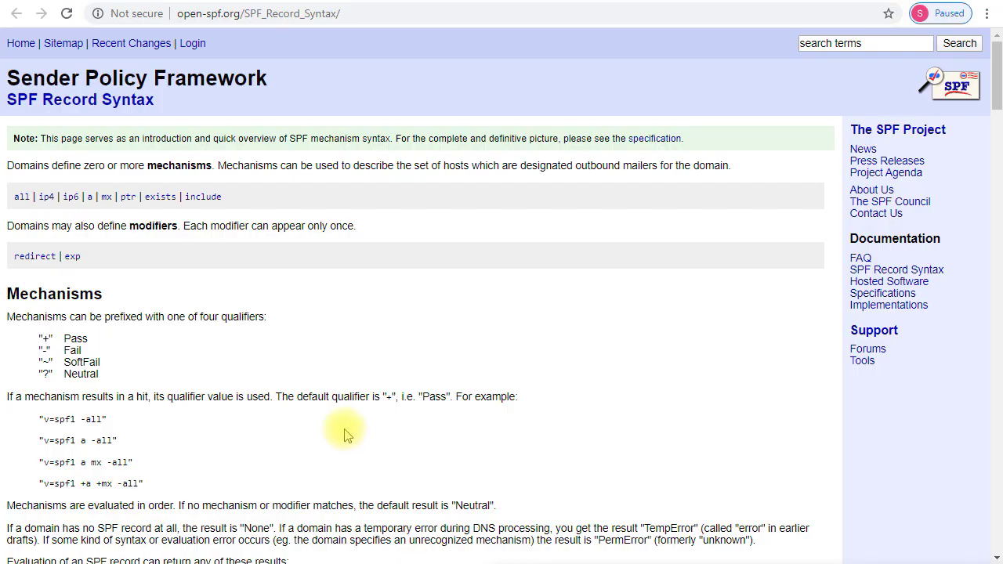
pyautogui.scroll(-3, 347, 436)
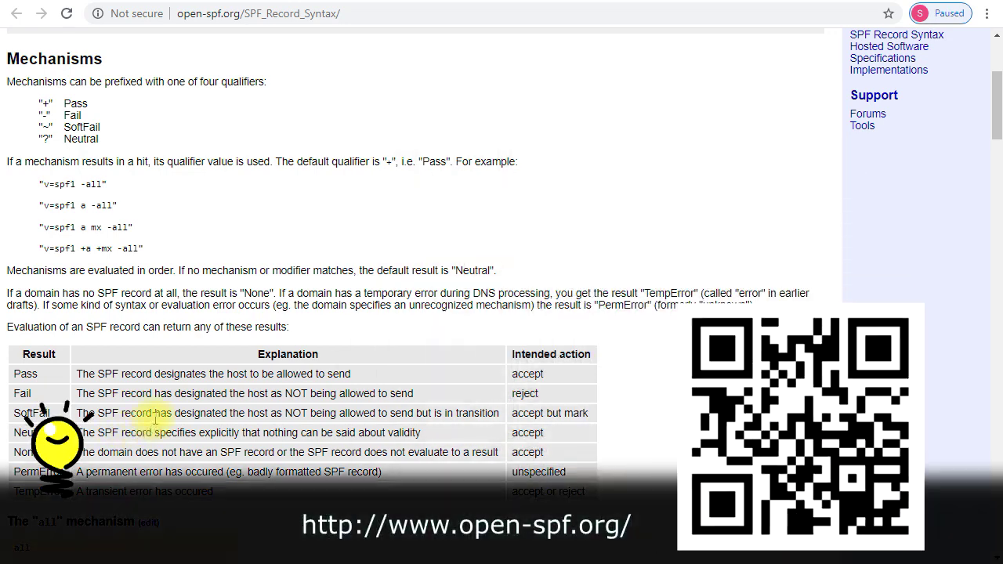
# Read through the all, ip4, ip6, a, mx and ptr mechanism descriptions
pyautogui.scroll(3, 152, 416)
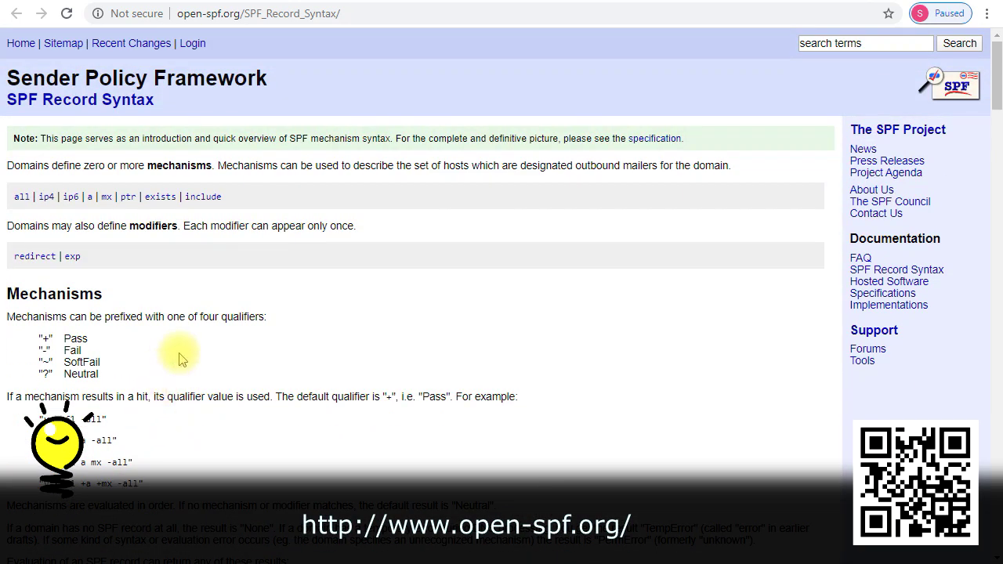
pyautogui.scroll(-5, 270, 345)
pyautogui.scroll(-9, 270, 345)
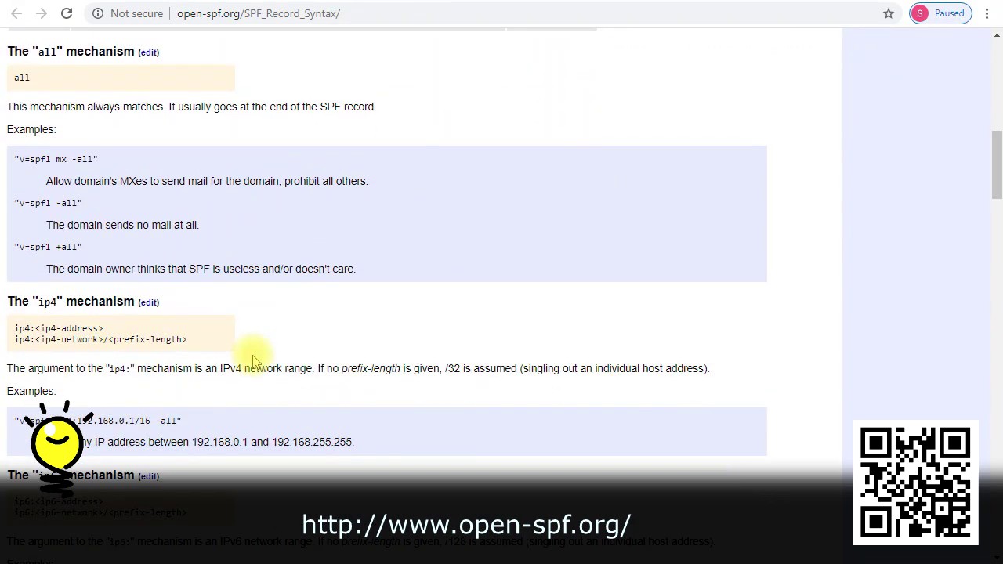
pyautogui.scroll(-2, 253, 362)
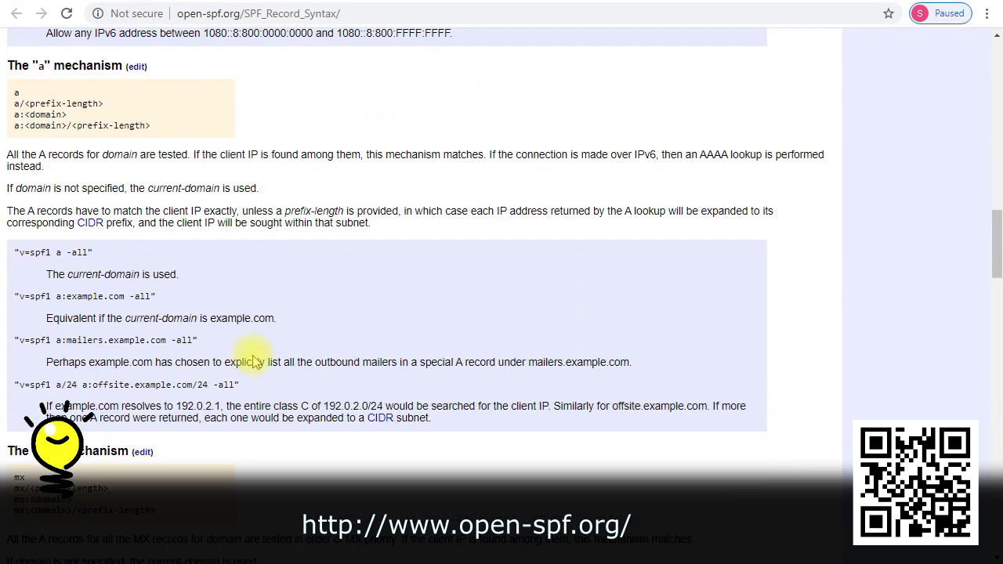
pyautogui.scroll(-10, 253, 362)
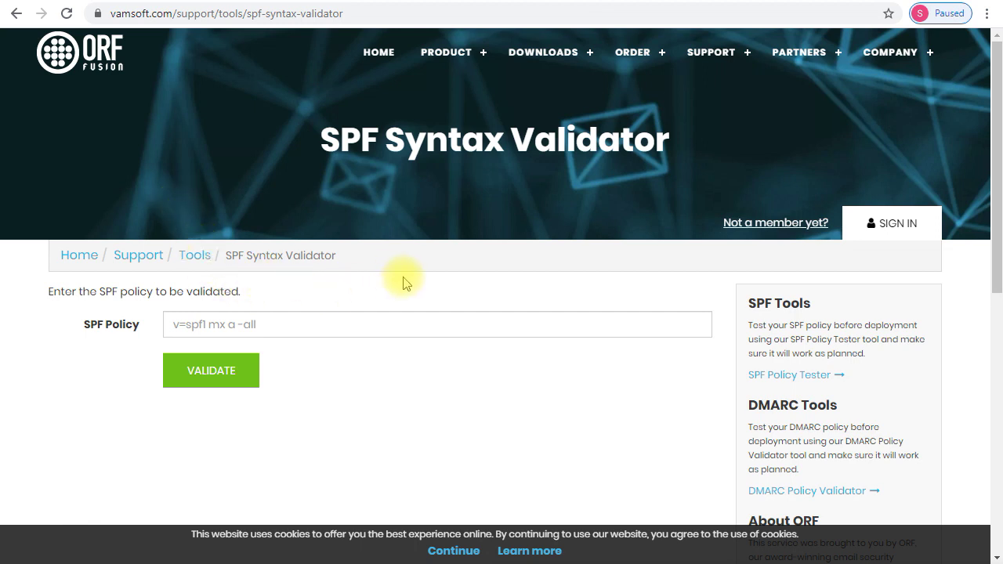
# Enter 'v=spf1 +mx +ptr ip4:1.2.3.4 include:_spf.google.com ~all' as the SPF policy
pyautogui.click(310, 329)
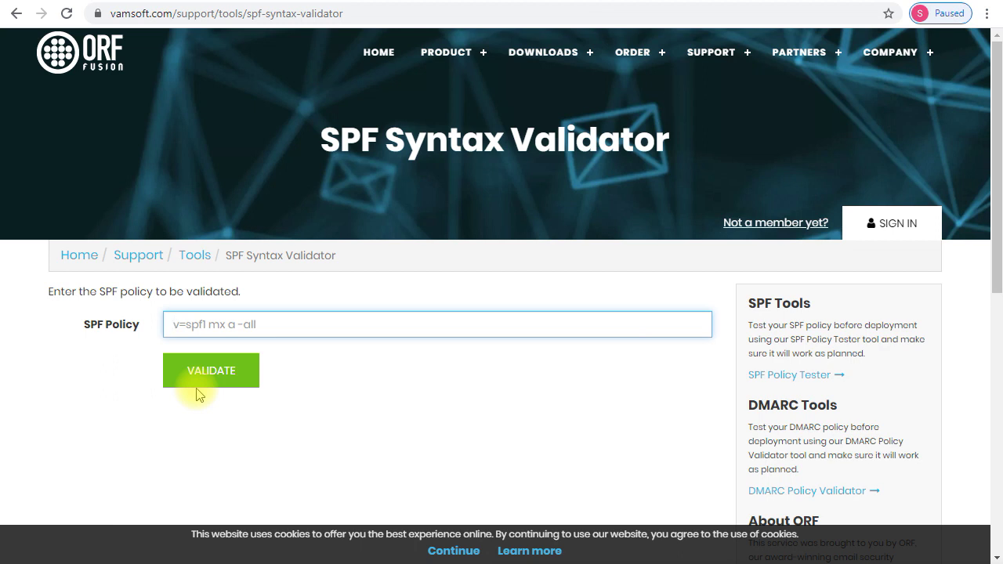
pyautogui.write('v=spf1 +mx +ptr ')
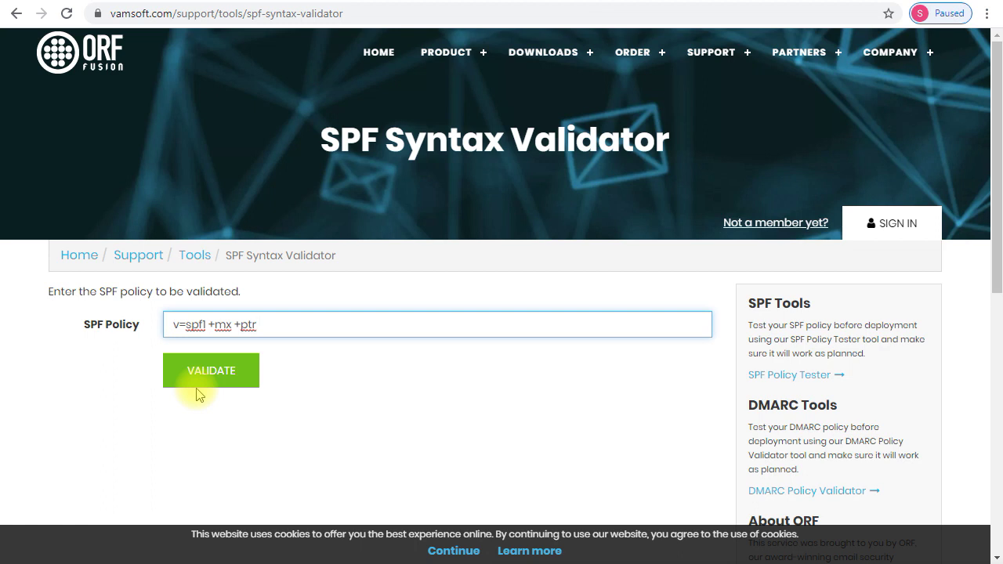
pyautogui.write('~all')
pyautogui.write(' ip4')
pyautogui.write(':')
pyautogui.write('1.2.3.')
pyautogui.write('4 ')
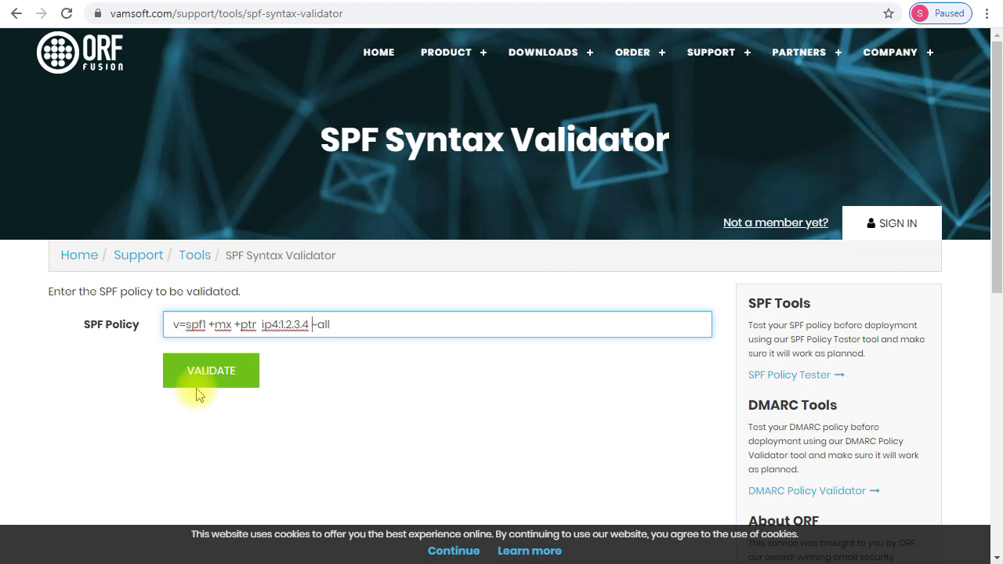
pyautogui.write('inclu')
pyautogui.press('BackSpace')
pyautogui.press('BackSpace')
pyautogui.press('BackSpace')
pyautogui.press('BackSpace')
pyautogui.press('BackSpace')
pyautogui.write('include:_spf.google.com')
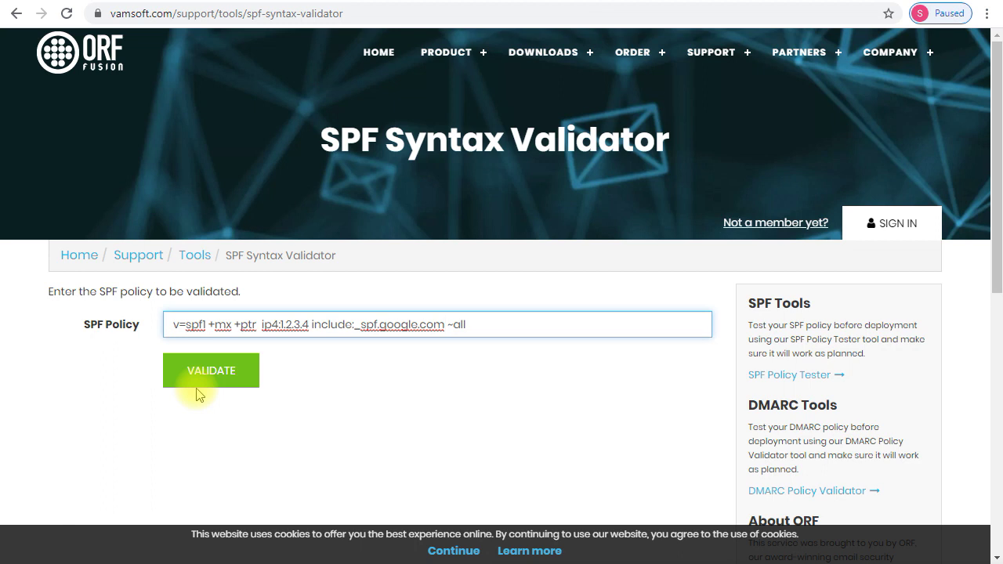
pyautogui.click(198, 384)
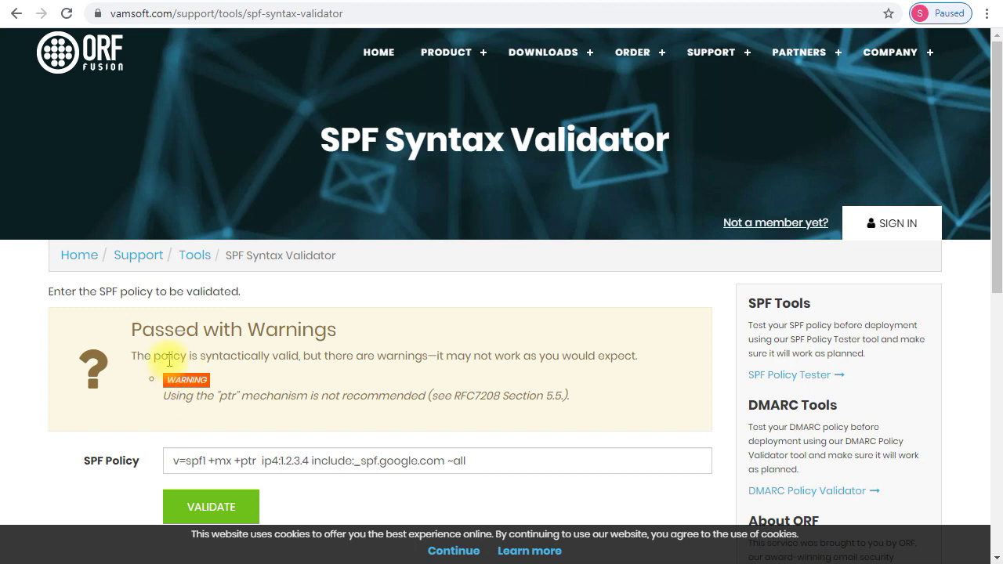
pyautogui.scroll(-1, 169, 357)
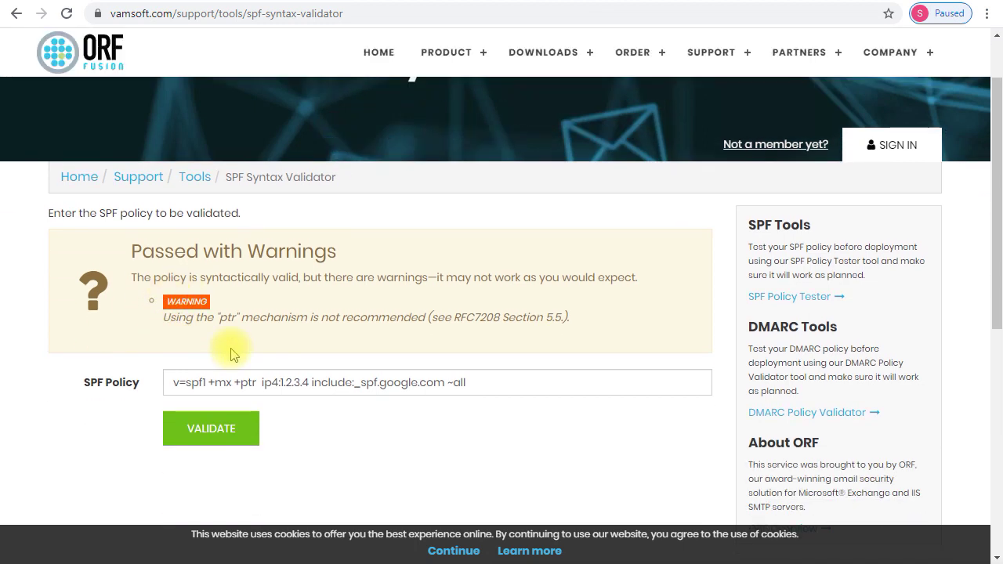
pyautogui.doubleClick(224, 317)
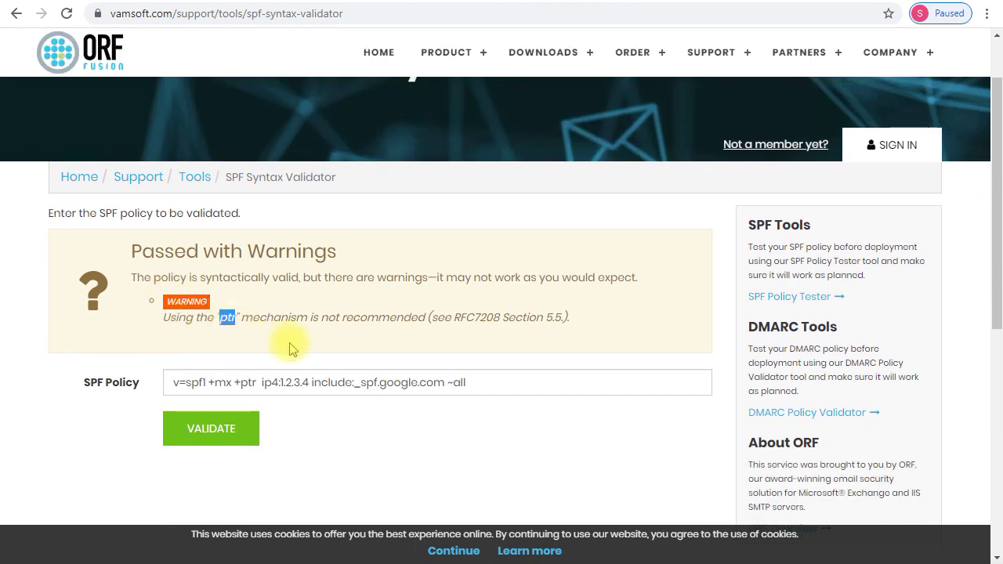
pyautogui.click(320, 321)
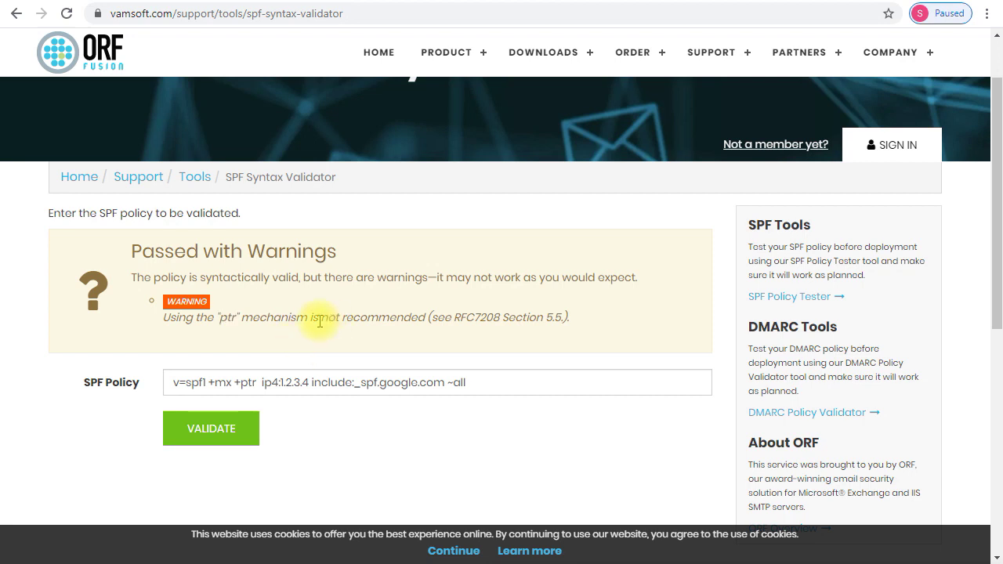
pyautogui.doubleClick(478, 317)
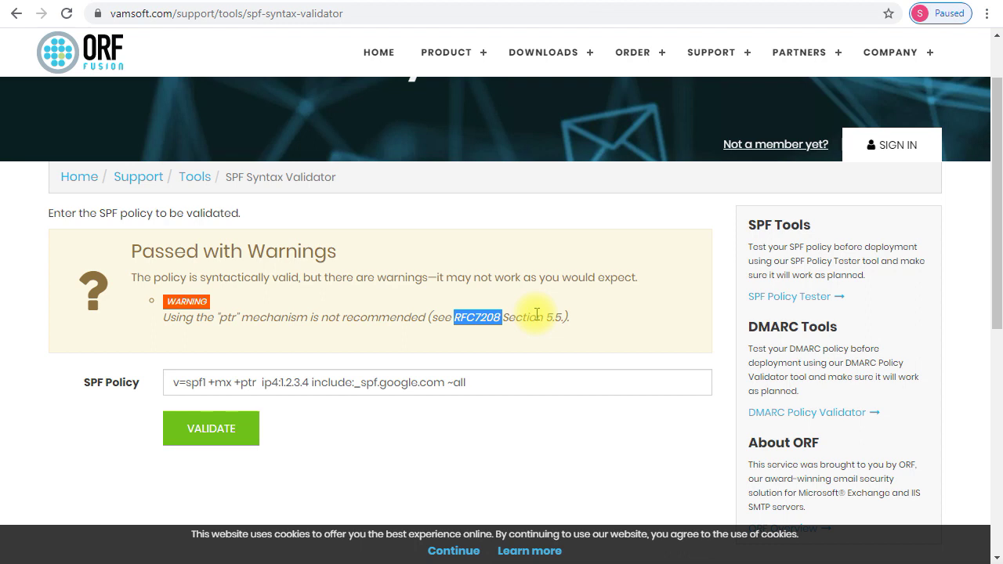
pyautogui.click(157, 320)
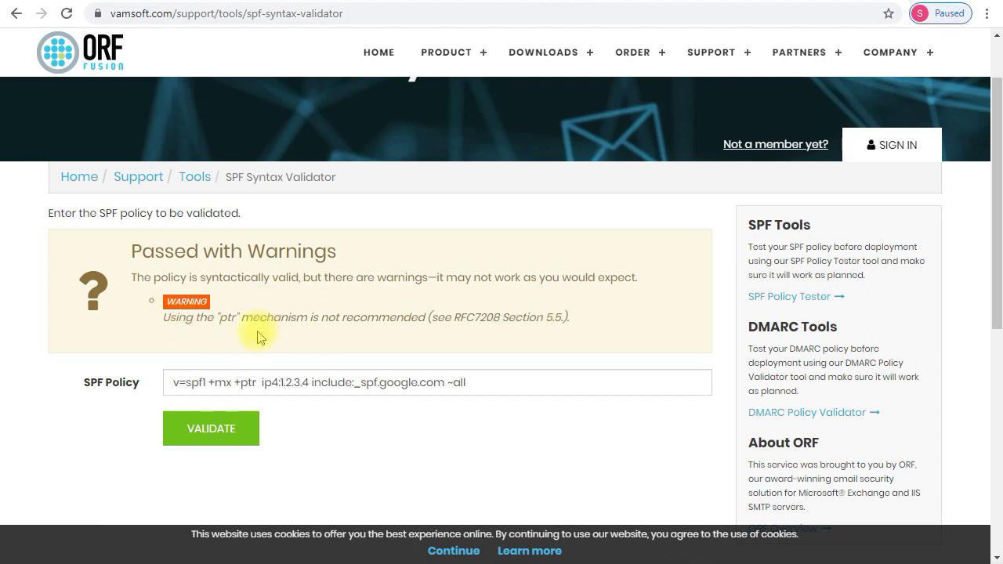
# Remove '+ptr' from the policy and change its ending from '~all' to '-all'
pyautogui.doubleClick(248, 383)
pyautogui.press('BackSpace')
pyautogui.press('BackSpace')
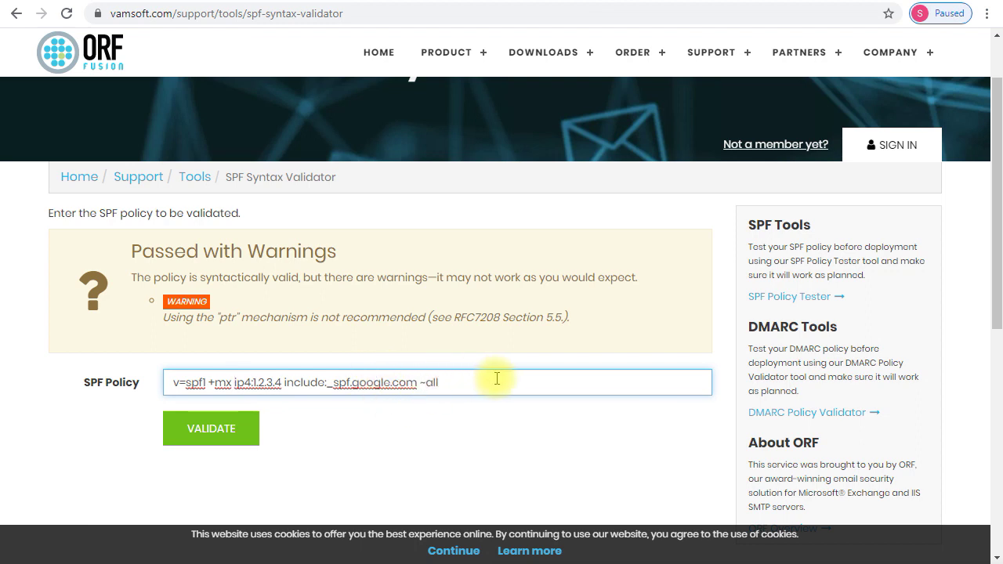
pyautogui.hotkey('shift', 'Right')
pyautogui.write('-')
# Validate the edited policy to get Syntax Validation Passed
pyautogui.click(210, 427)
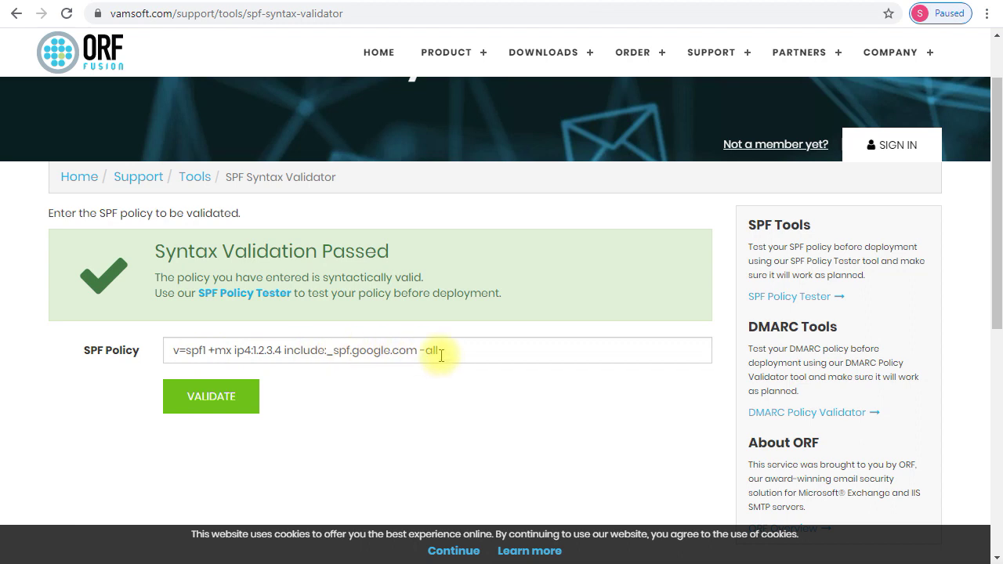
pyautogui.moveTo(452, 353); pyautogui.dragTo(123, 364)
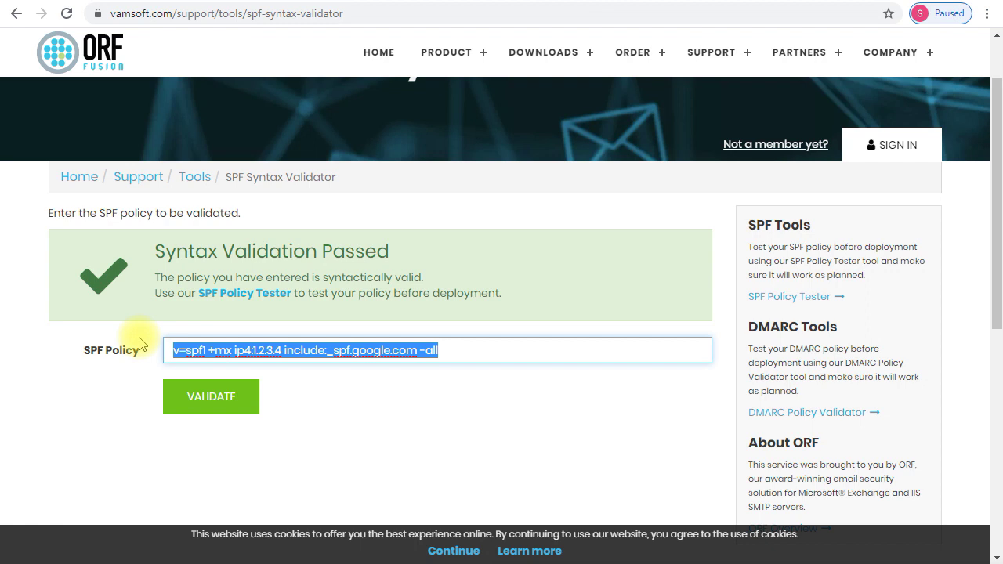
pyautogui.click(430, 418)
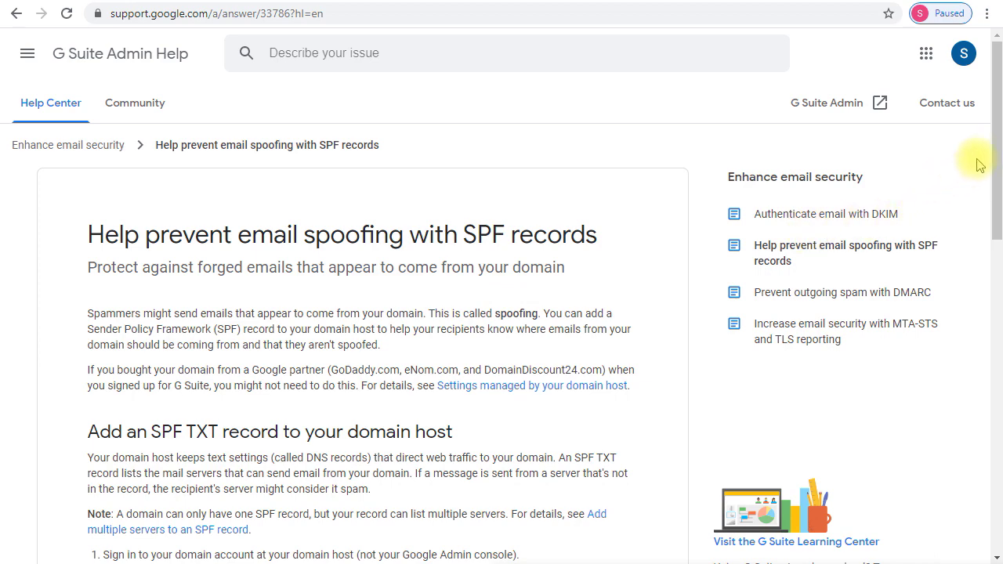
# Scroll the article to the 'Add an SPF TXT record' steps with value v=spf1 include:_spf.google.com ~all
pyautogui.moveTo(993, 152); pyautogui.dragTo(993, 330)
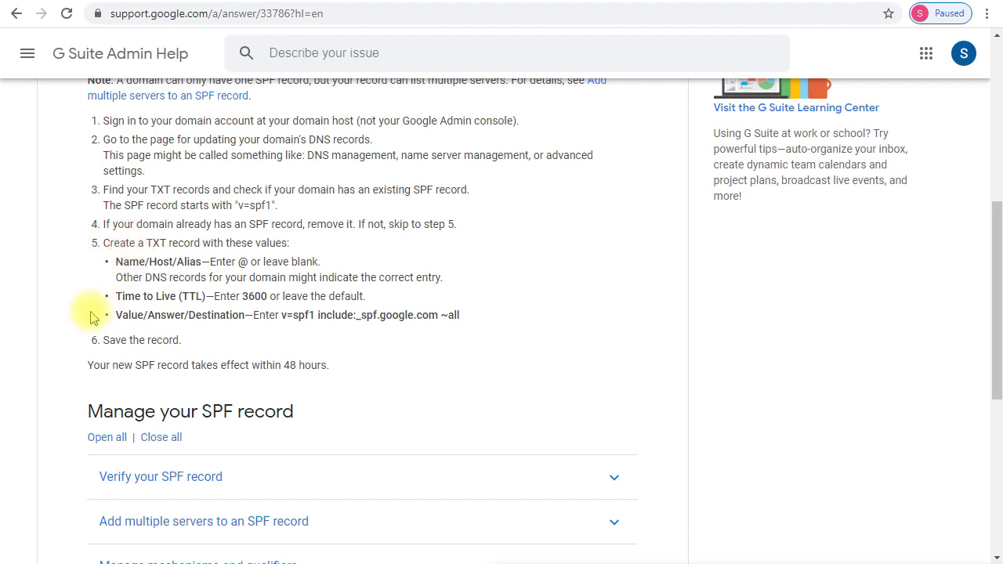
pyautogui.moveTo(114, 315); pyautogui.dragTo(251, 315)
pyautogui.click(259, 315)
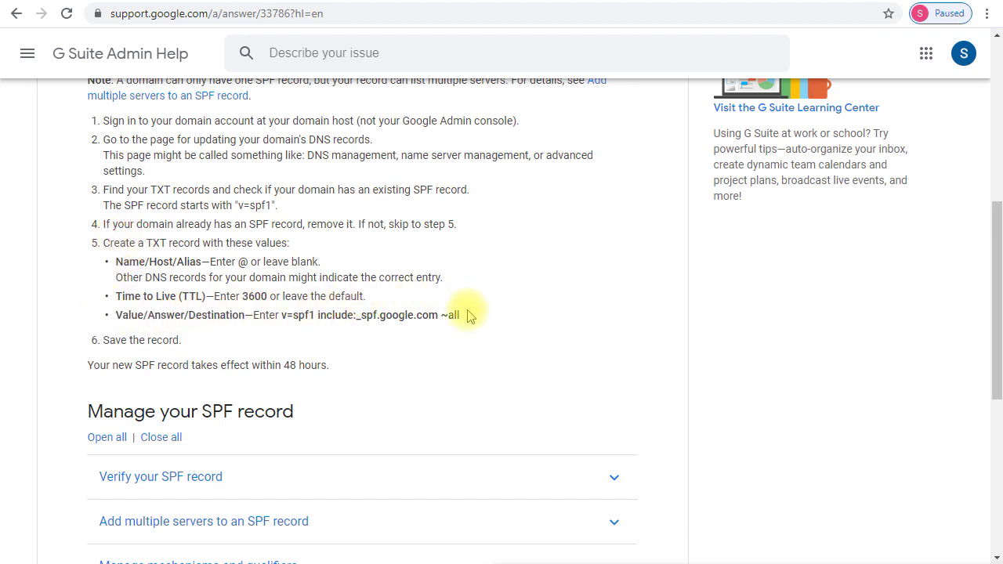
pyautogui.moveTo(467, 316); pyautogui.dragTo(283, 319)
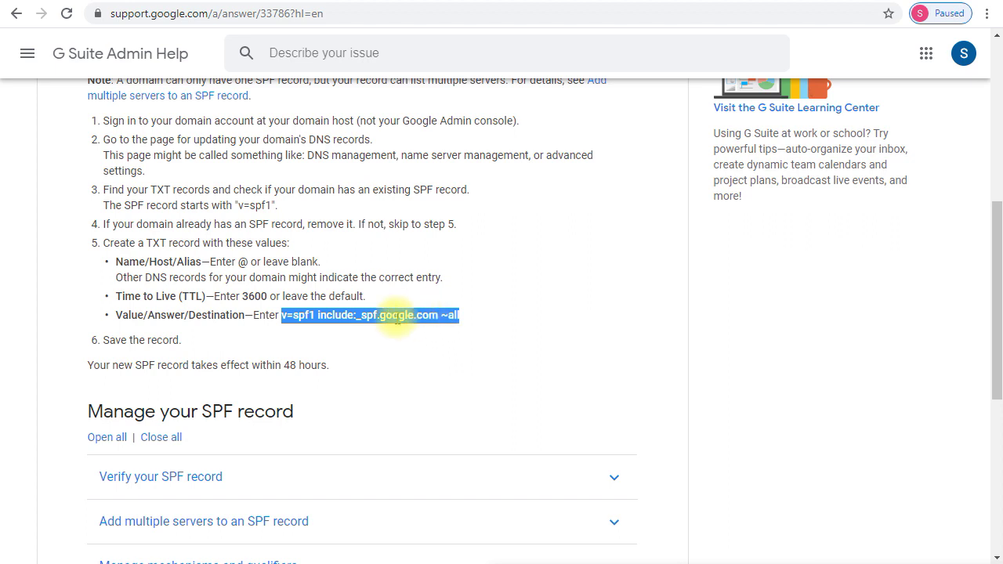
pyautogui.click(298, 419)
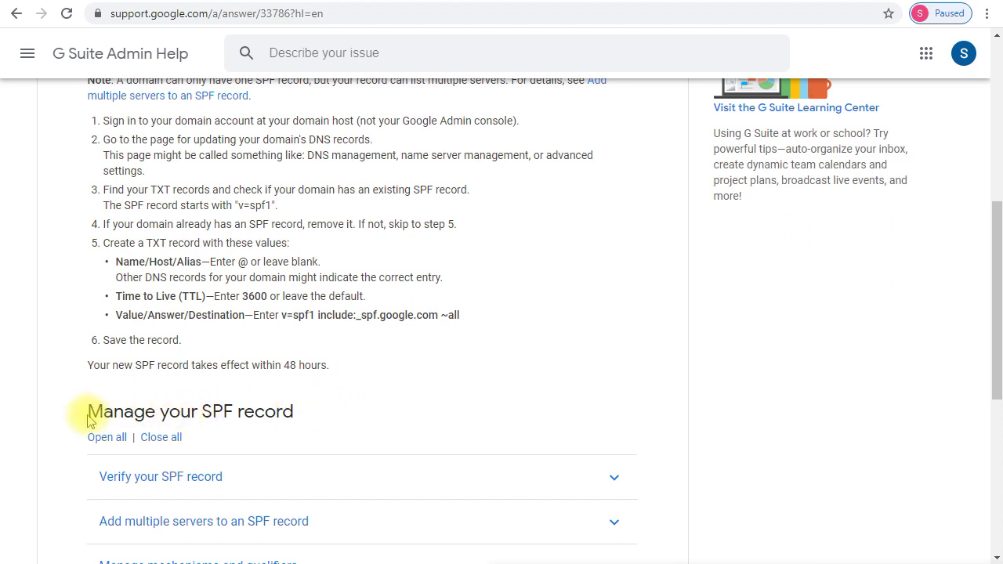
pyautogui.moveTo(87, 419); pyautogui.dragTo(294, 421)
# Expand 'Verify your SPF record' and follow its G Suite Toolbox Check MX link
pyautogui.click(282, 421)
pyautogui.scroll(-1, 258, 432)
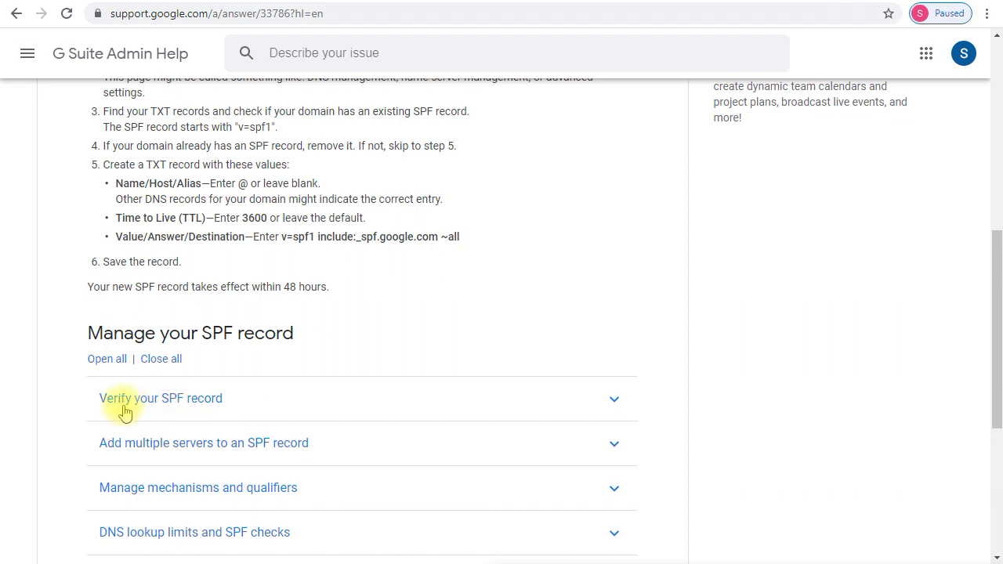
pyautogui.click(244, 406)
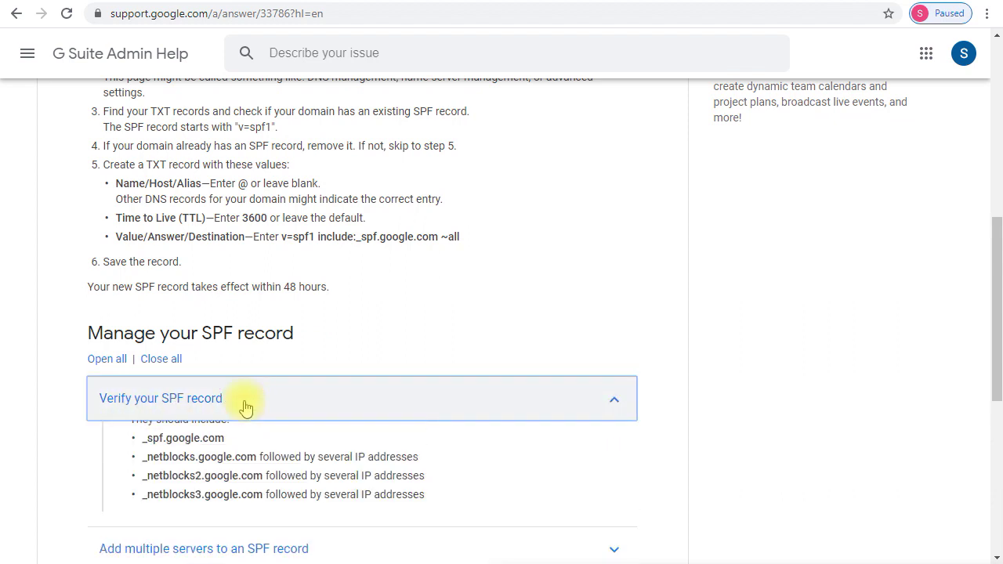
pyautogui.scroll(-1, 249, 404)
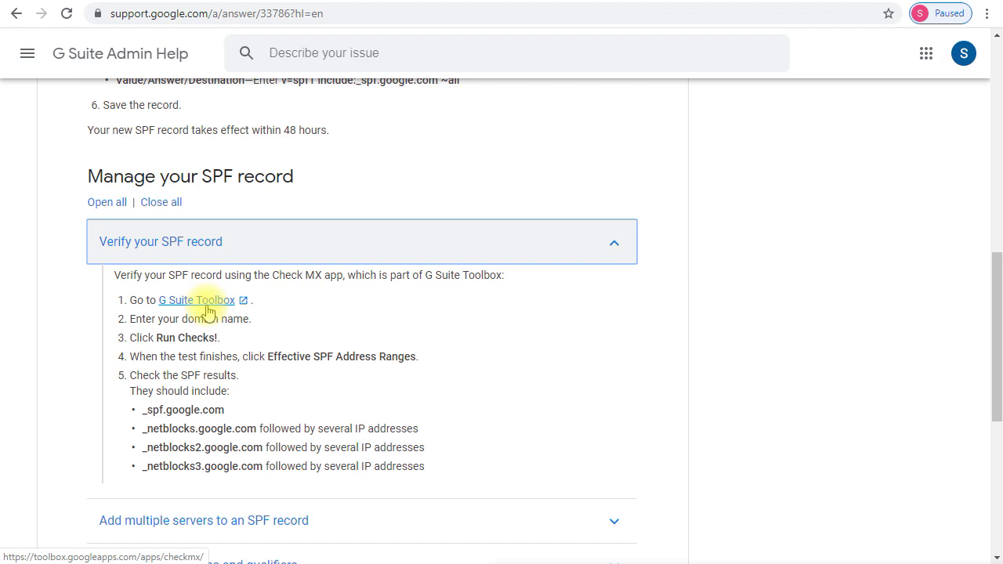
pyautogui.click(205, 305)
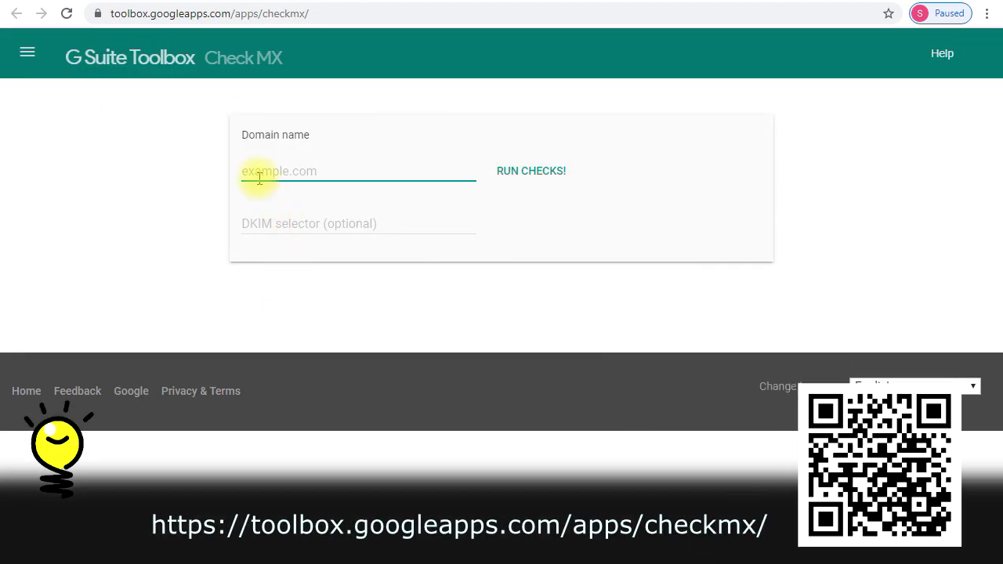
# Put the cursor in the empty Domain name field on the Check MX page
pyautogui.click(265, 174)
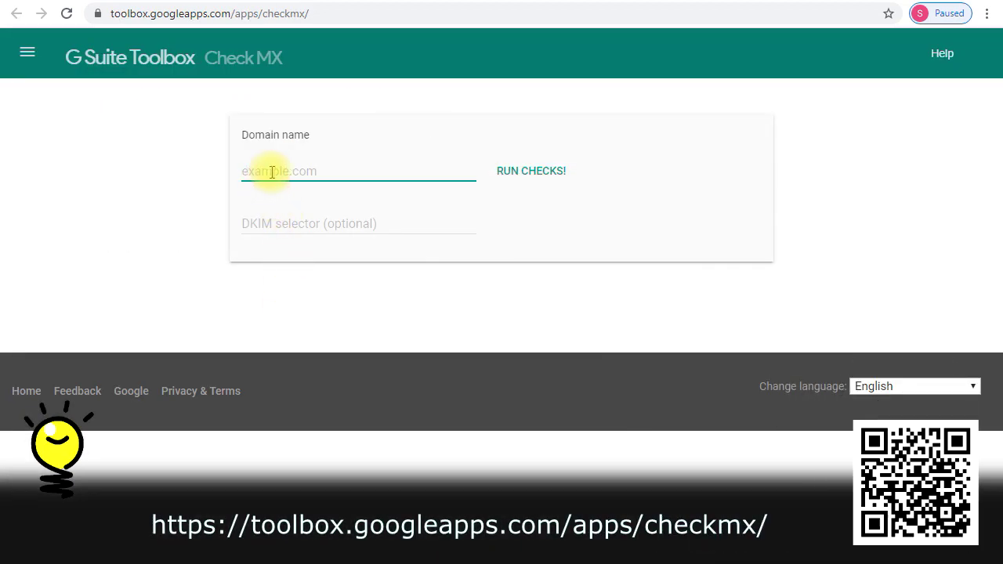